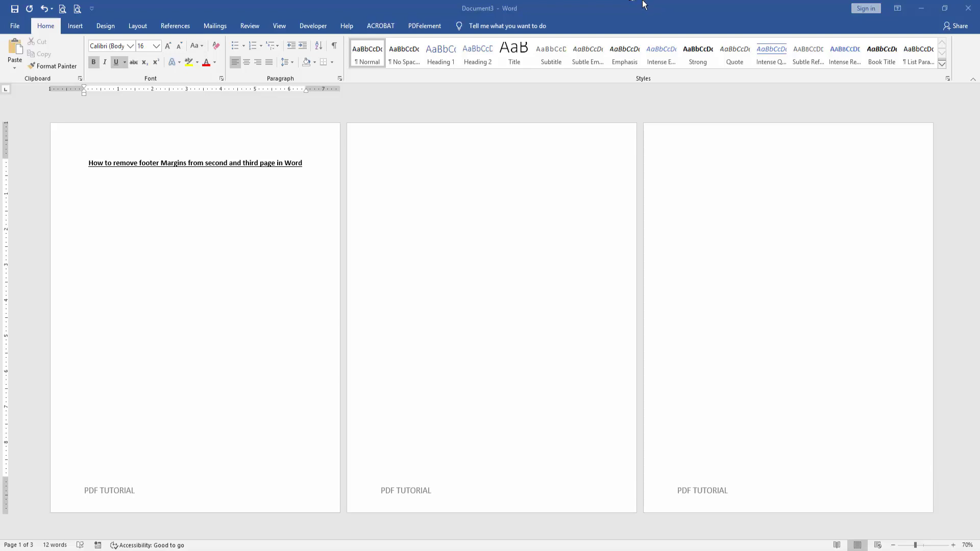
Insert a continuous section break below the page-1 title, starting Section 2 there.
left_click(350, 213)
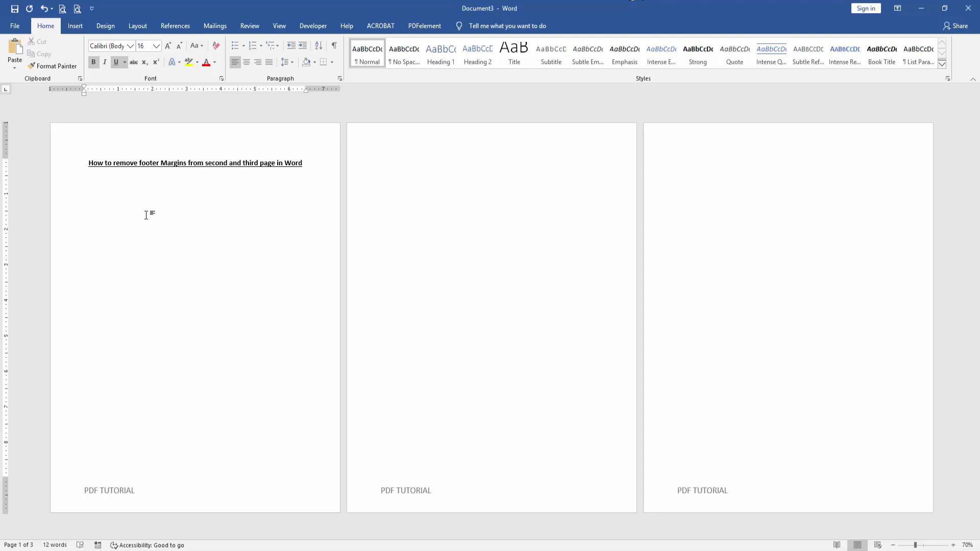
left_click(137, 26)
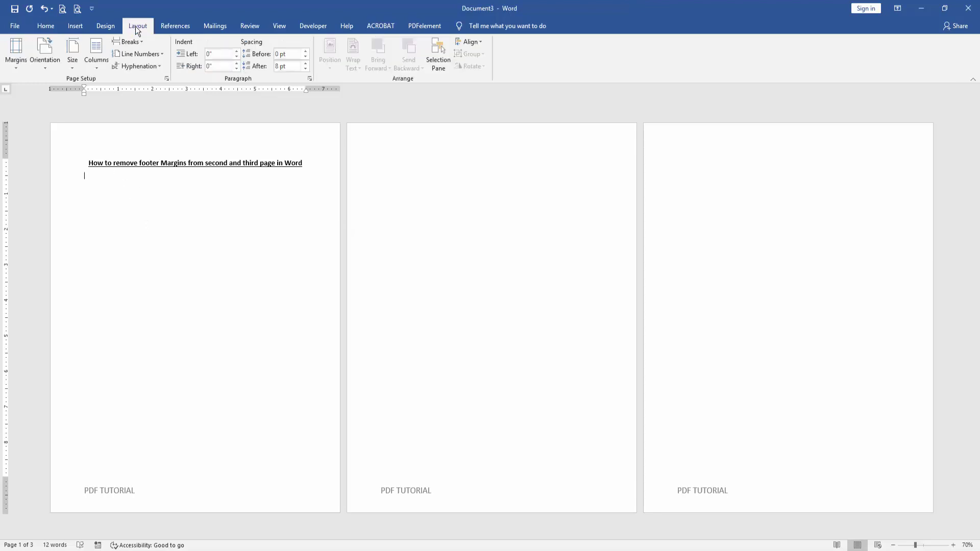
left_click(135, 41)
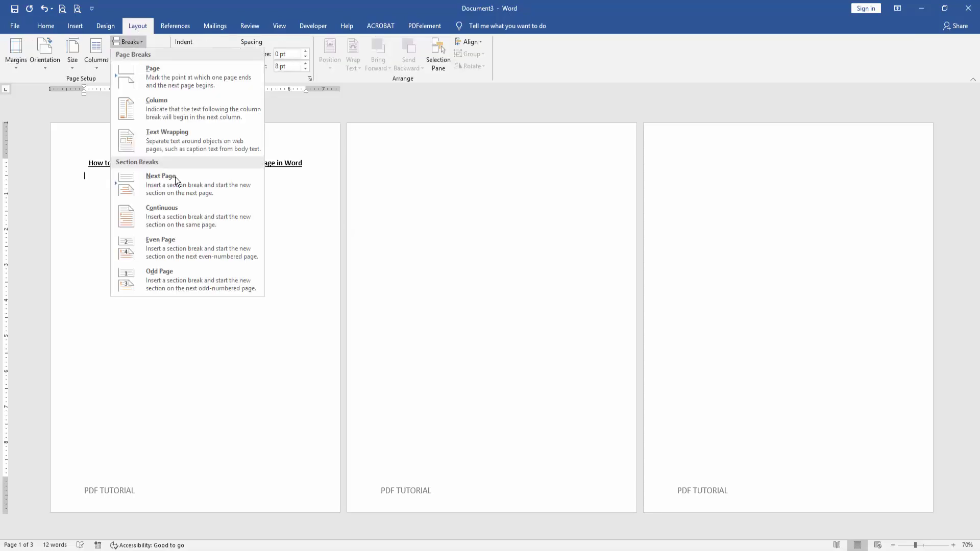
left_click(190, 214)
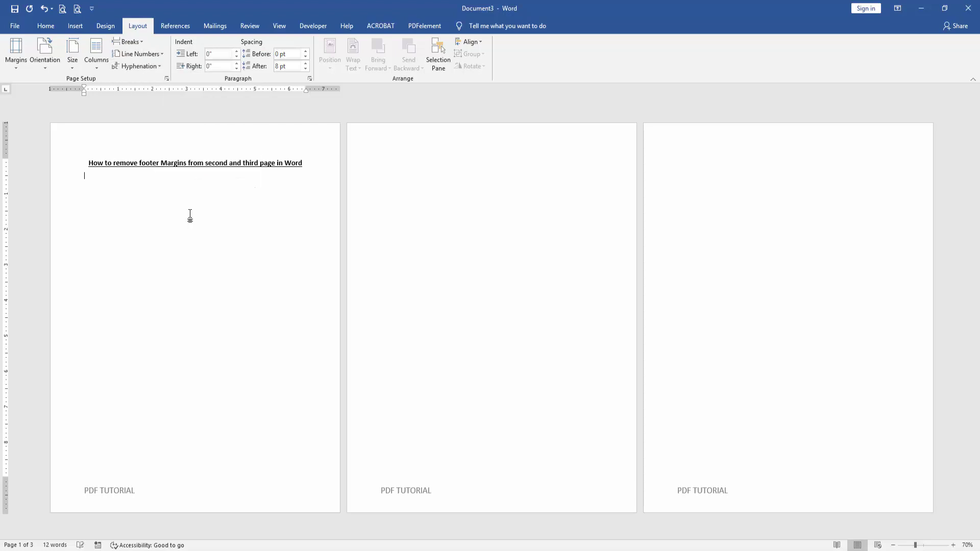
left_click(383, 172)
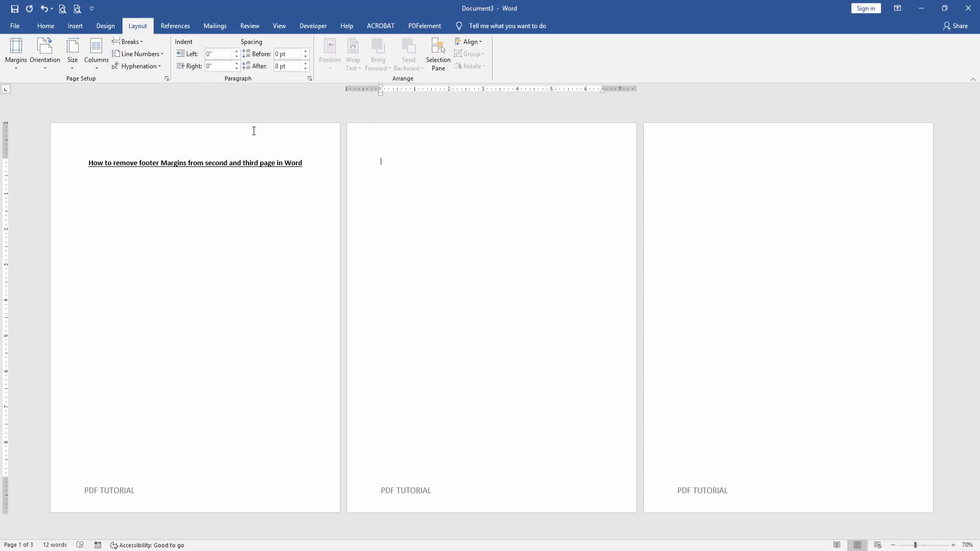
left_click(181, 199)
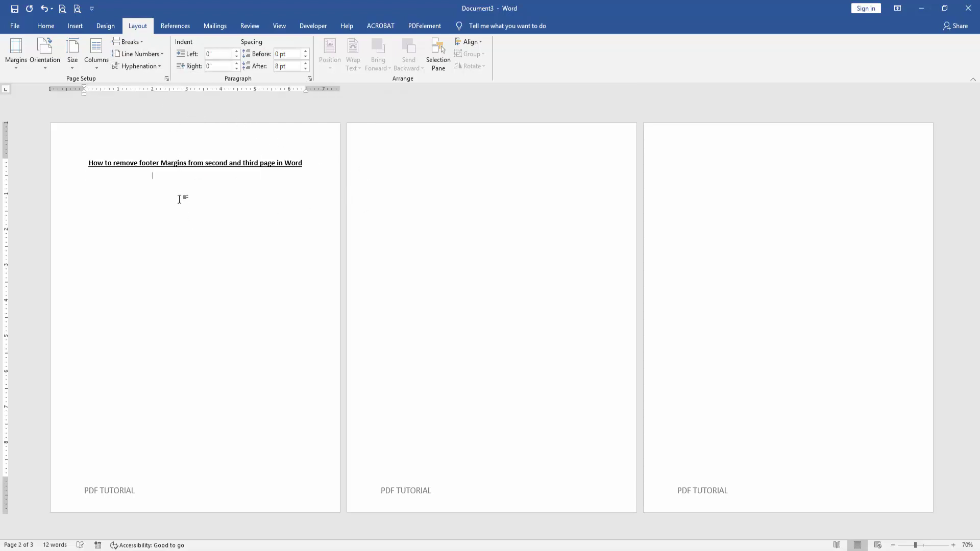
Unlink the Section 2 footer from Section 1 and set its Footer from Bottom to 0".
double_click(132, 490)
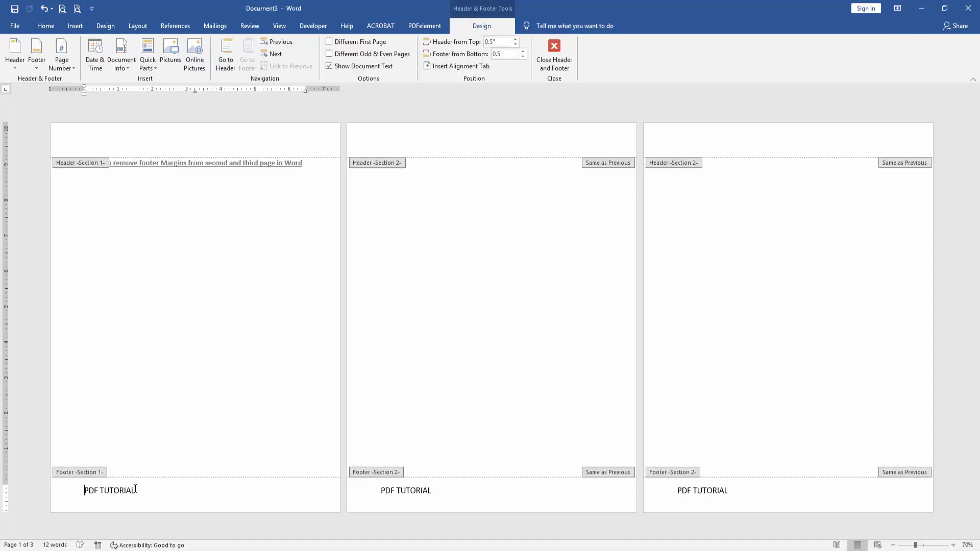
left_click(414, 500)
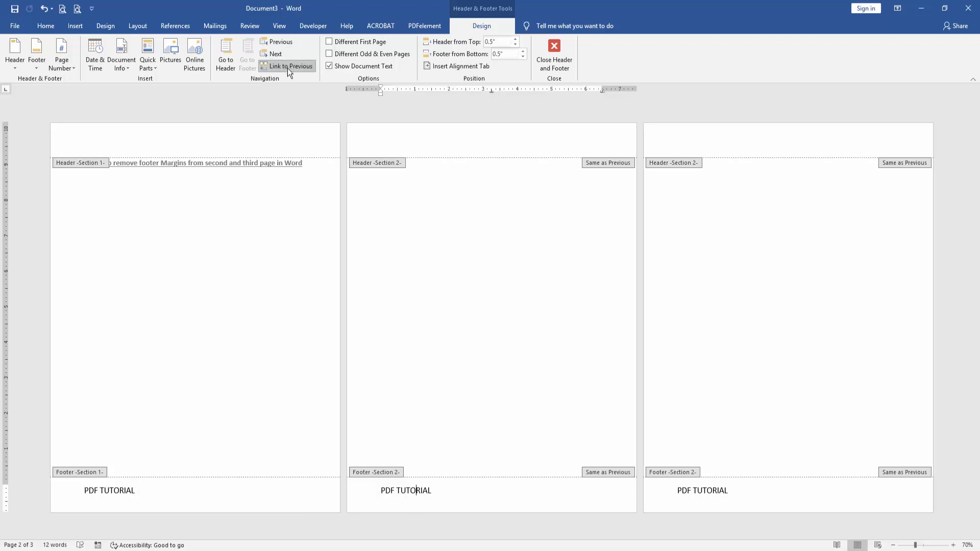
left_click(287, 68)
left_click(522, 57)
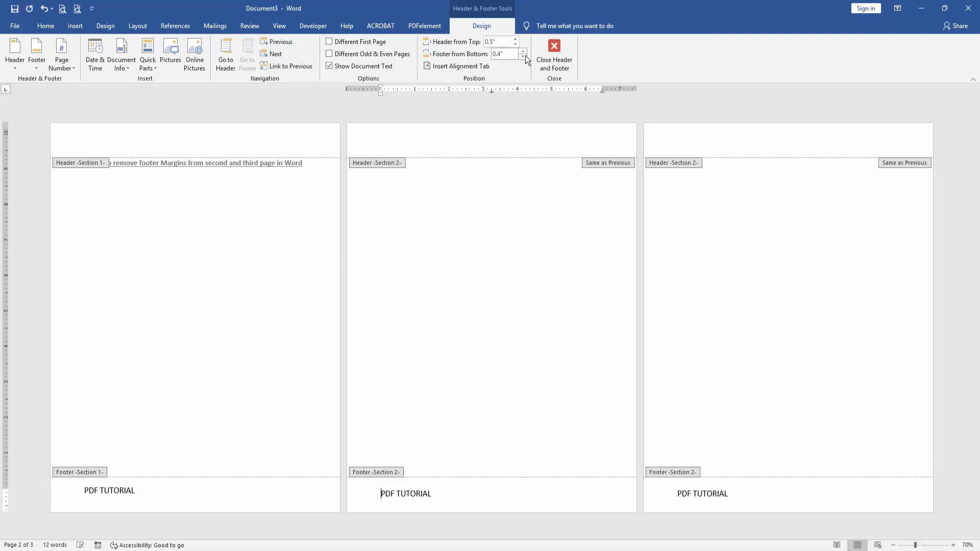
left_click(522, 57)
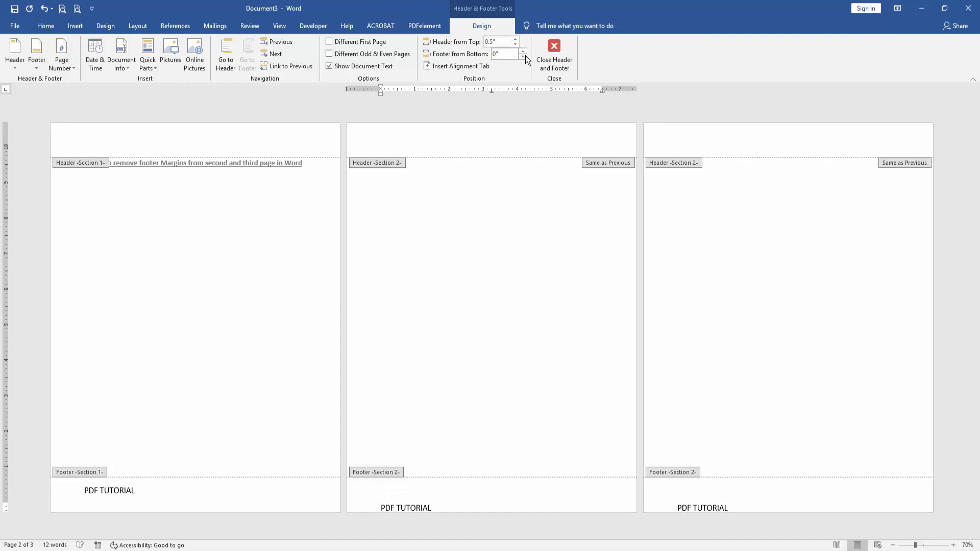
left_click(563, 52)
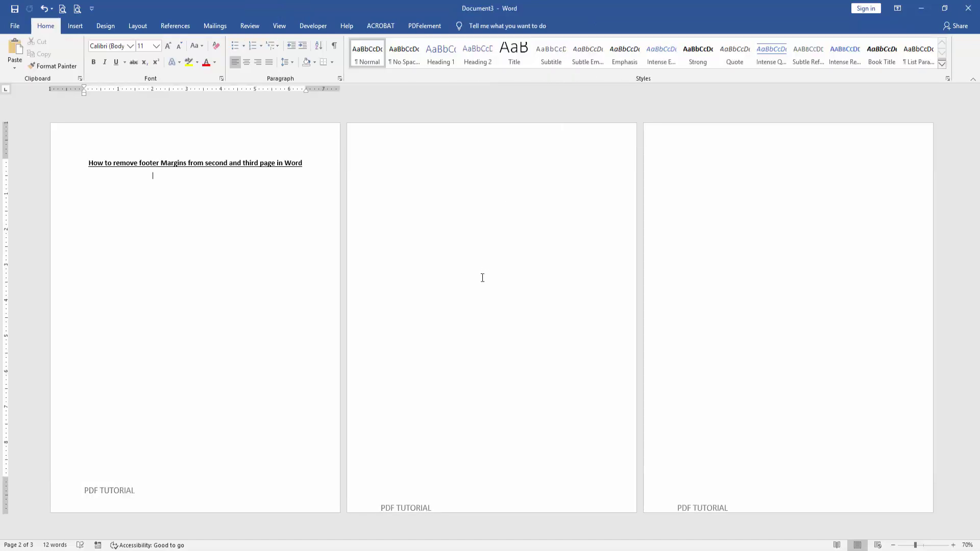